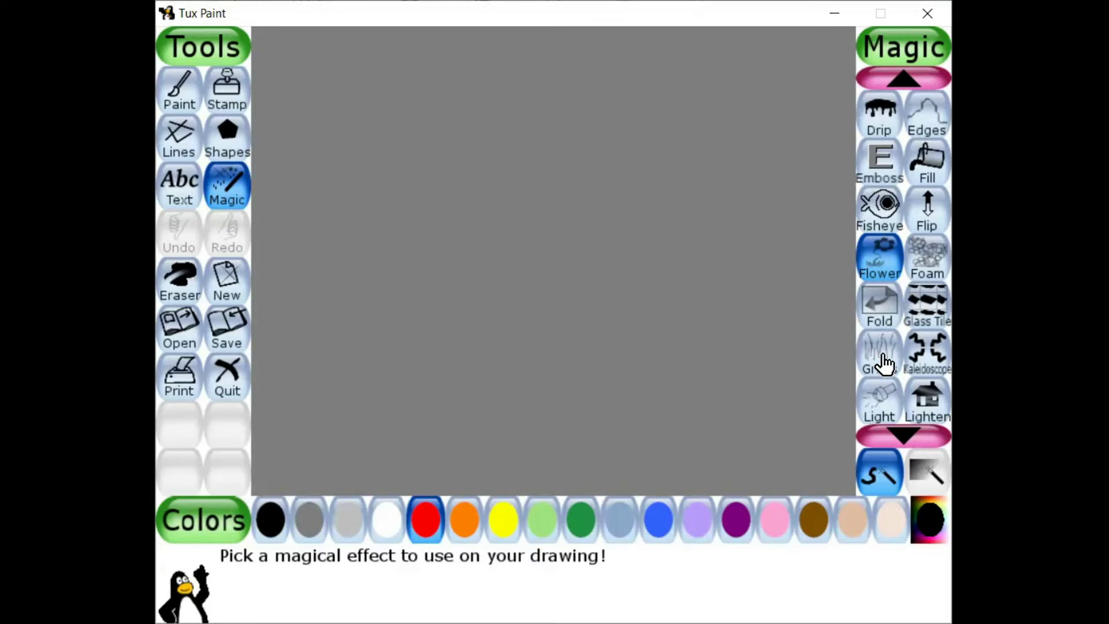
Draw a train track down the left side of the canvas with the Rails magic effect
scroll(915, 337, down, 2)
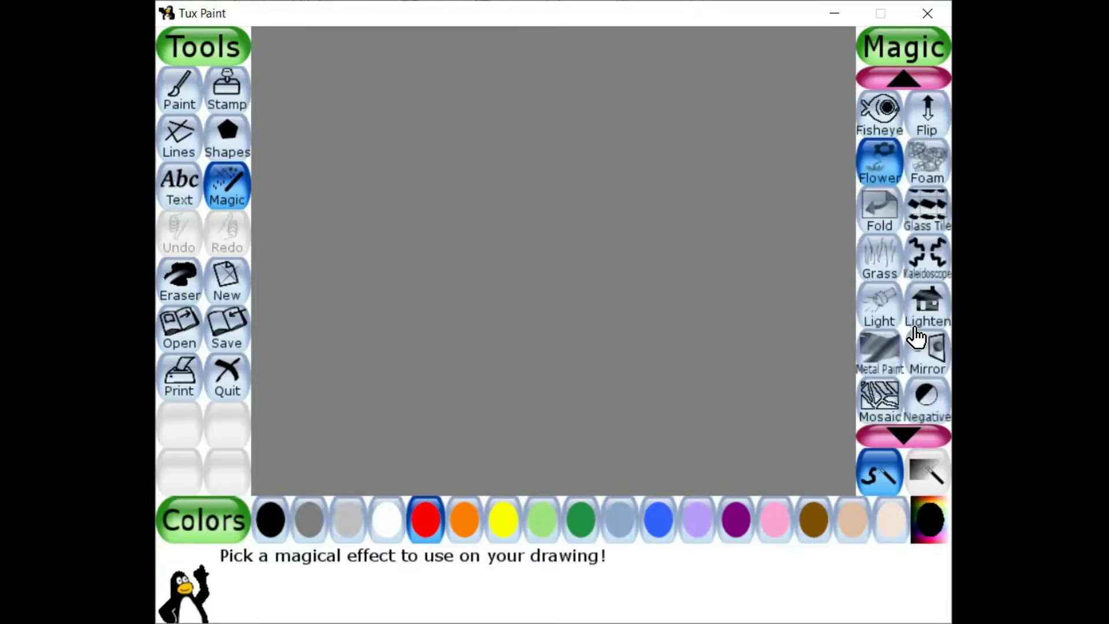
scroll(915, 337, down, 2)
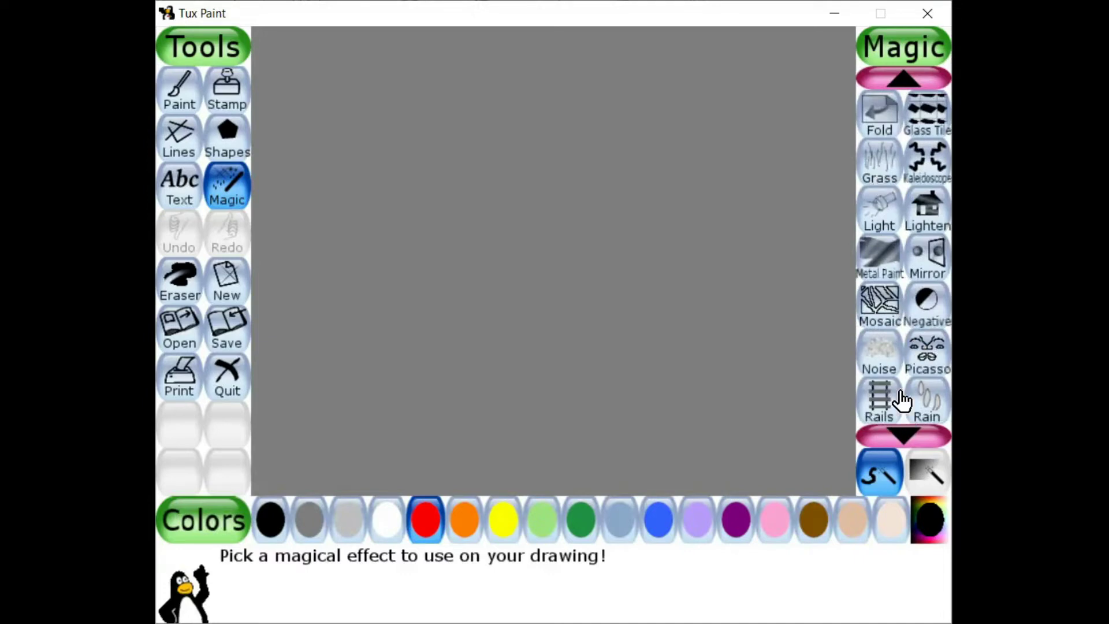
click(883, 410)
mouse_move(293, 51)
mouse_down()
mouse_move(289, 231)
mouse_move(309, 453)
mouse_move(287, 456)
mouse_up()
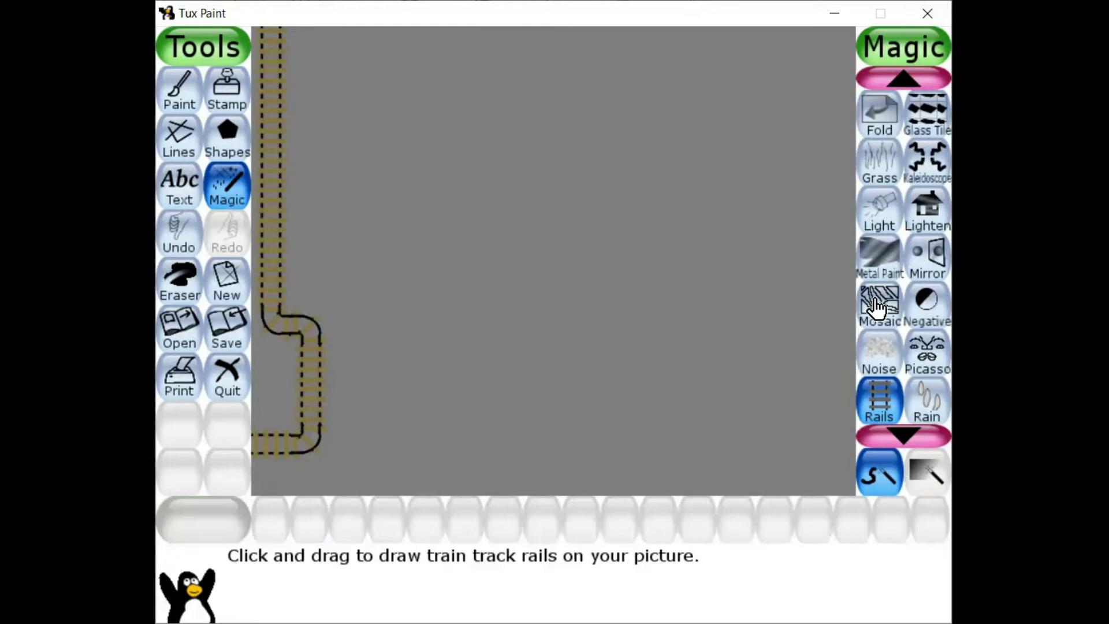
Erase the whole train track from the canvas with the large square eraser
scroll(884, 302, up, 8)
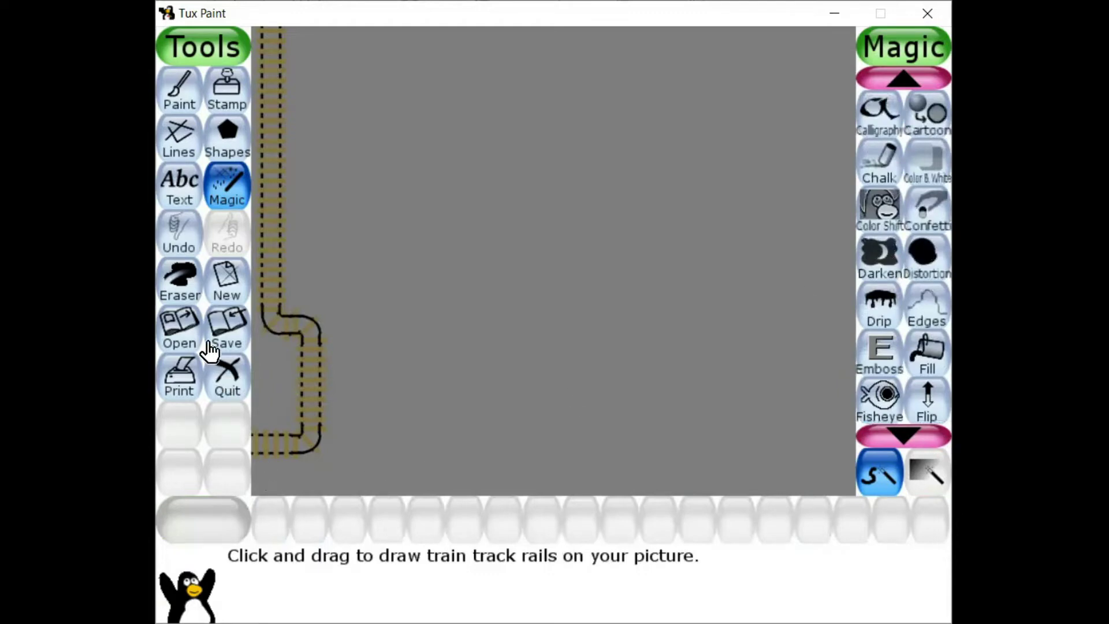
click(182, 291)
drag(337, 381, 312, 382)
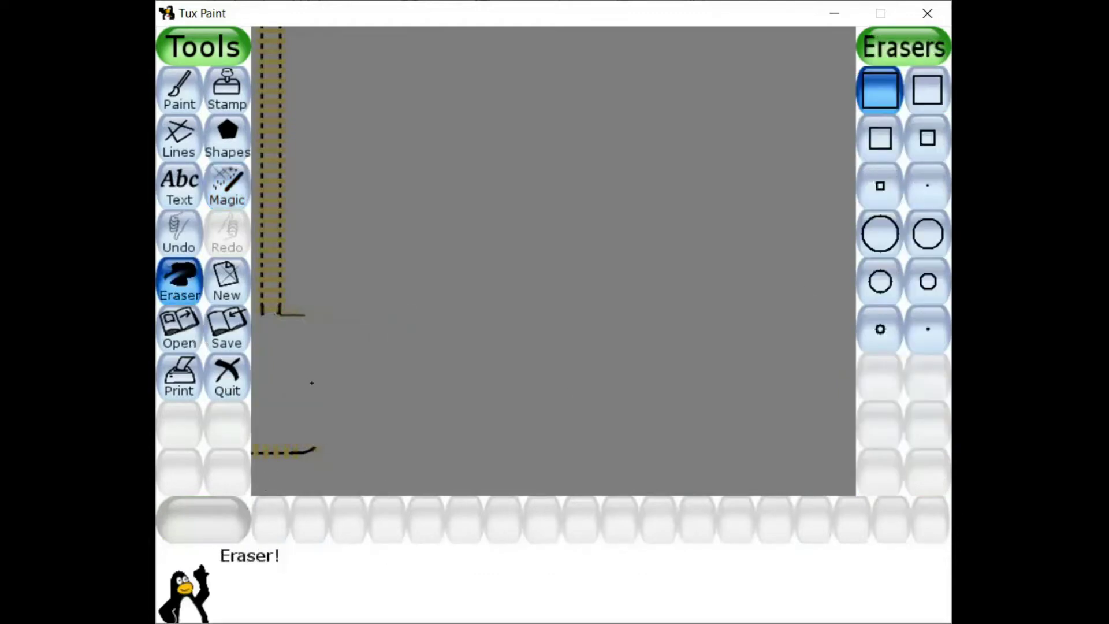
drag(312, 336, 309, 79)
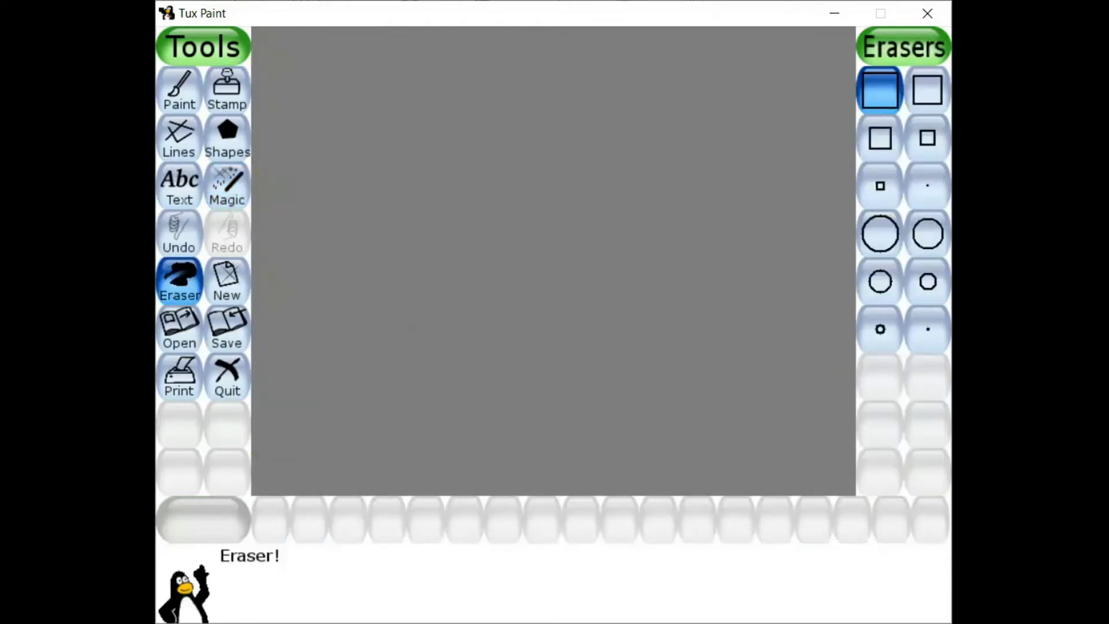
Draw columns of small red bricks along the left and right edges of the canvas with the magic effect
click(224, 91)
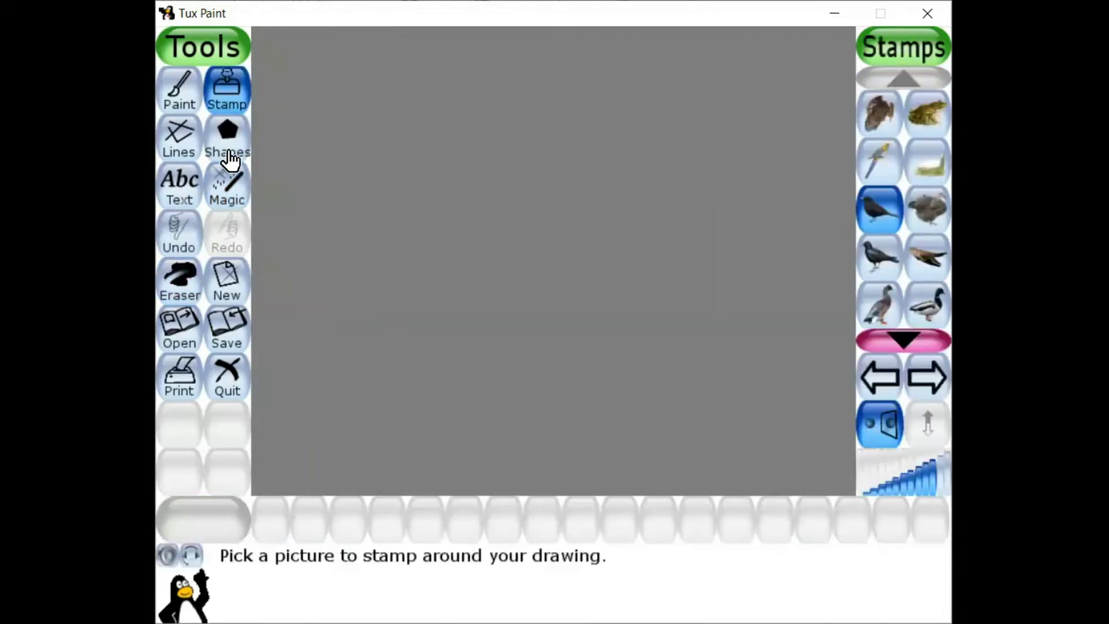
click(239, 185)
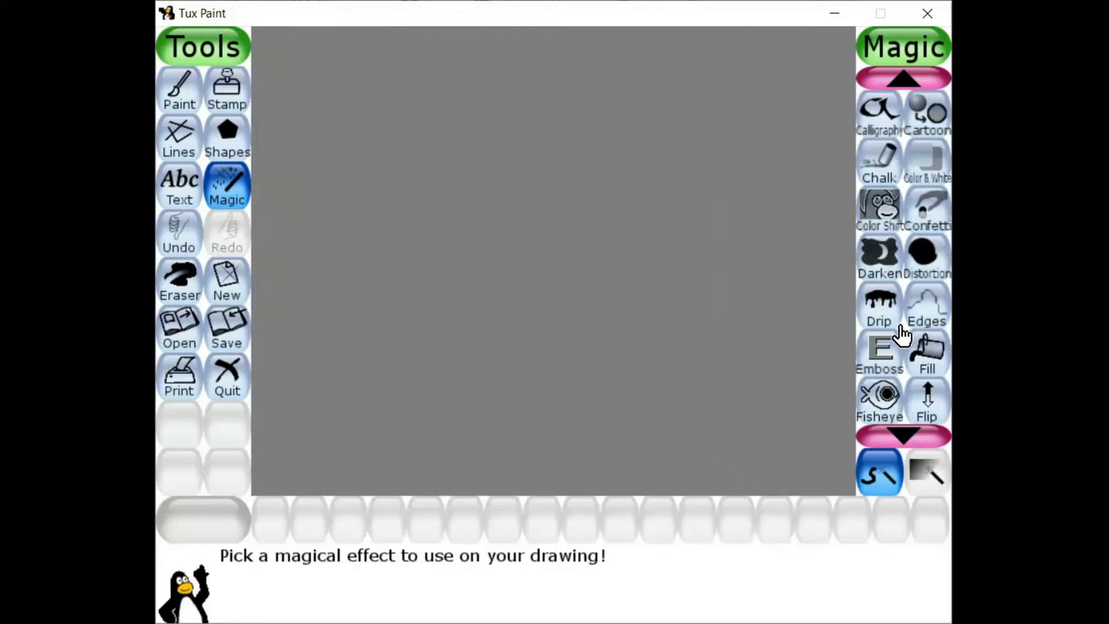
scroll(900, 334, up, 2)
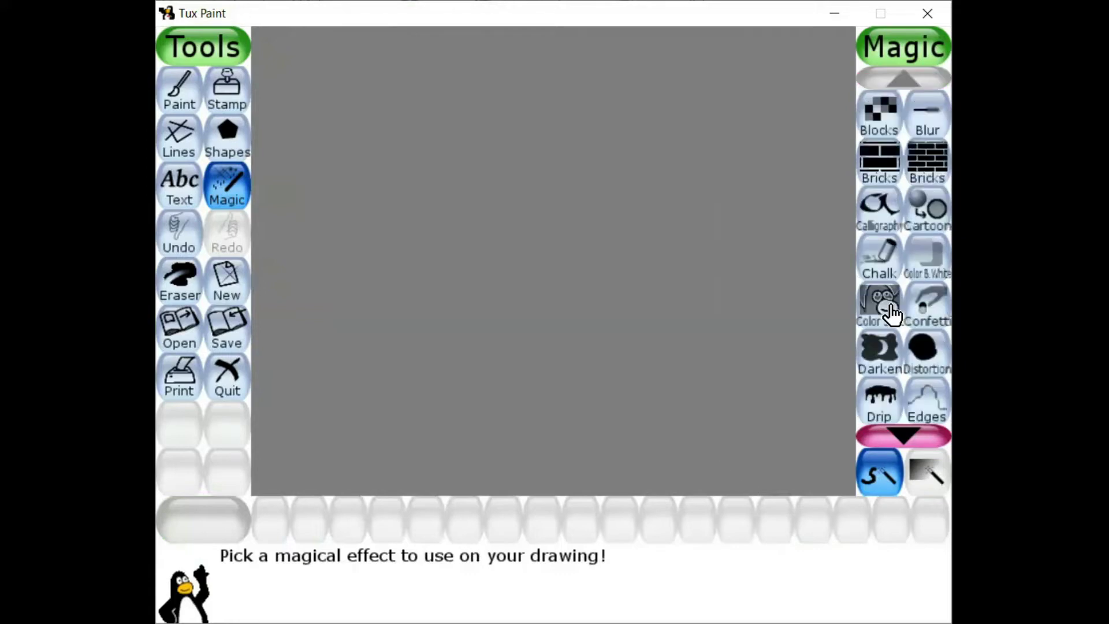
click(926, 167)
drag(260, 62, 256, 477)
mouse_move(847, 36)
mouse_down()
mouse_move(865, 378)
mouse_move(863, 427)
mouse_move(838, 474)
mouse_up()
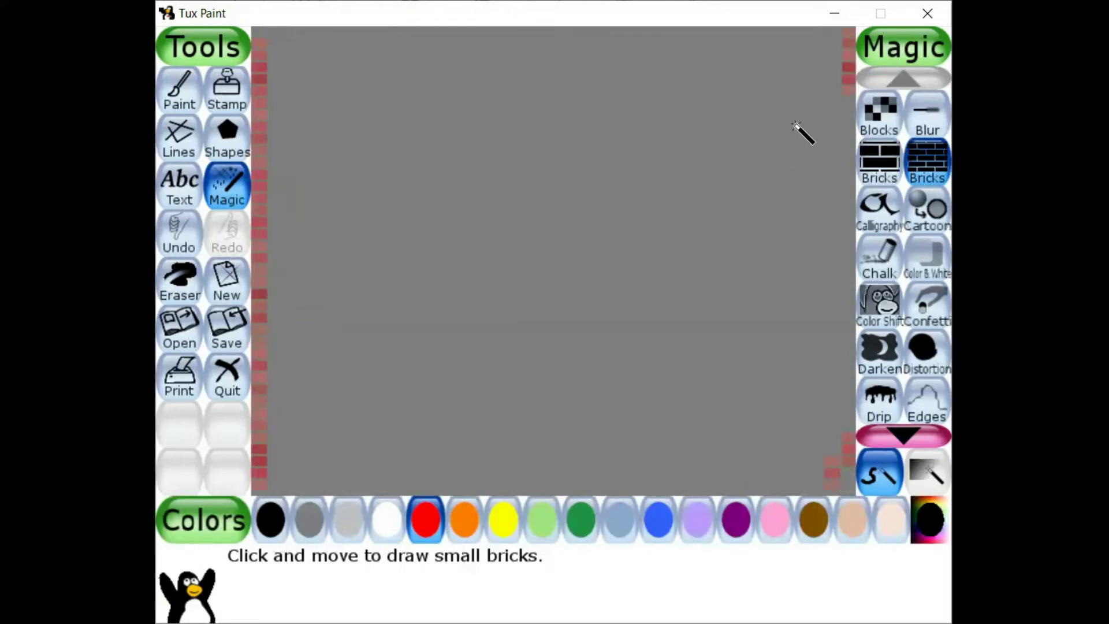
mouse_move(841, 94)
mouse_down()
mouse_move(848, 327)
mouse_move(840, 456)
mouse_up()
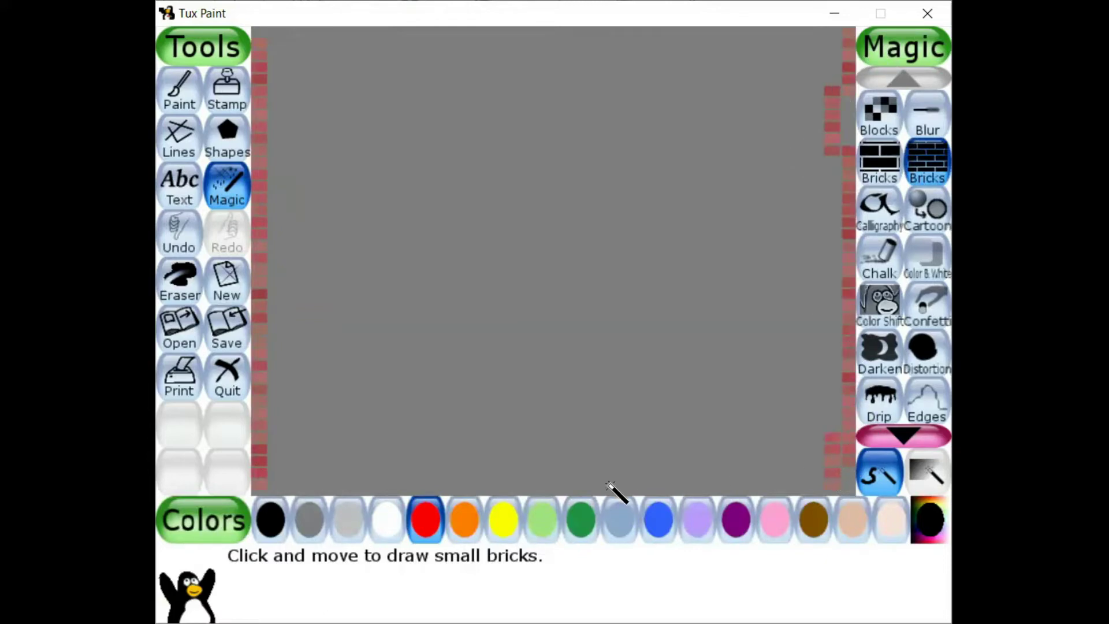
Draw two overlapping rows of dark green grass across the lower part of the canvas with the Grass effect
scroll(892, 305, down, 1)
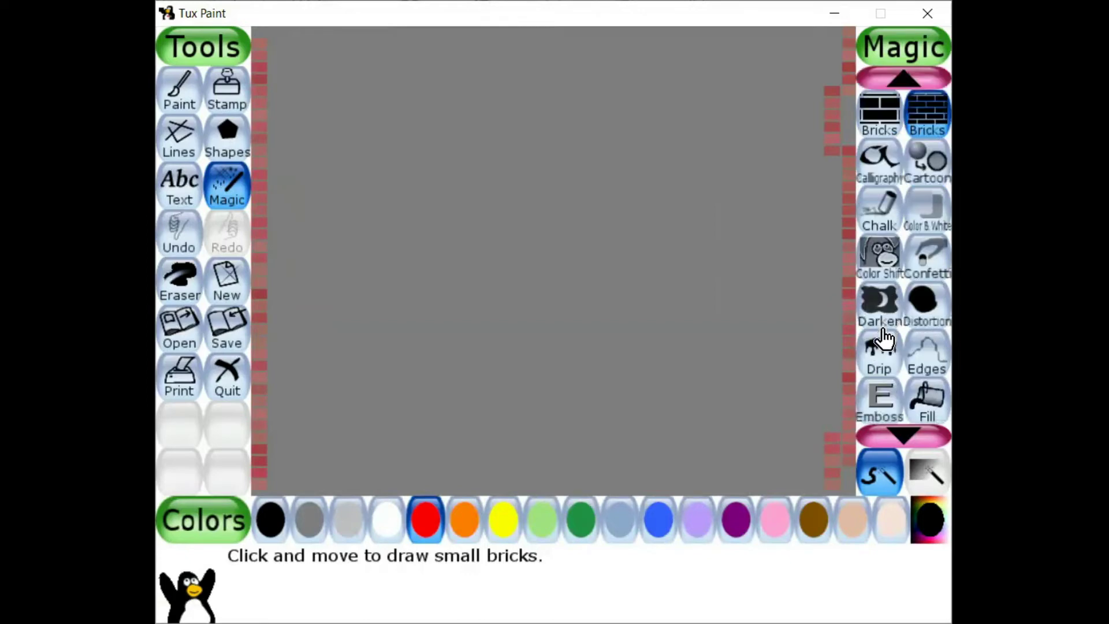
scroll(892, 335, down, 2)
scroll(901, 355, down, 1)
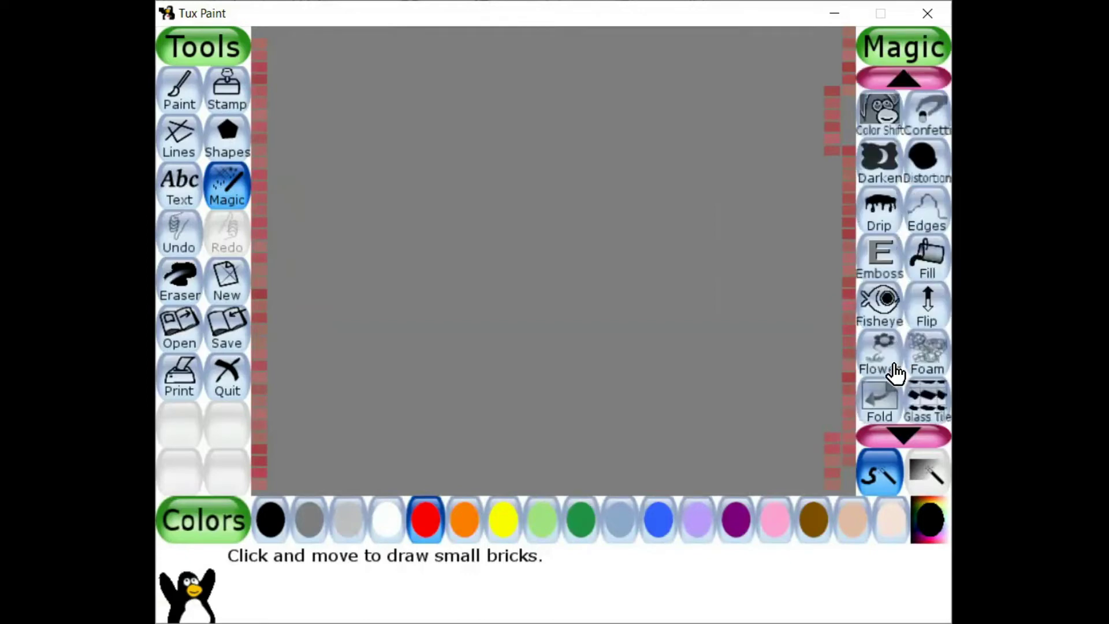
scroll(907, 364, down, 1)
click(880, 398)
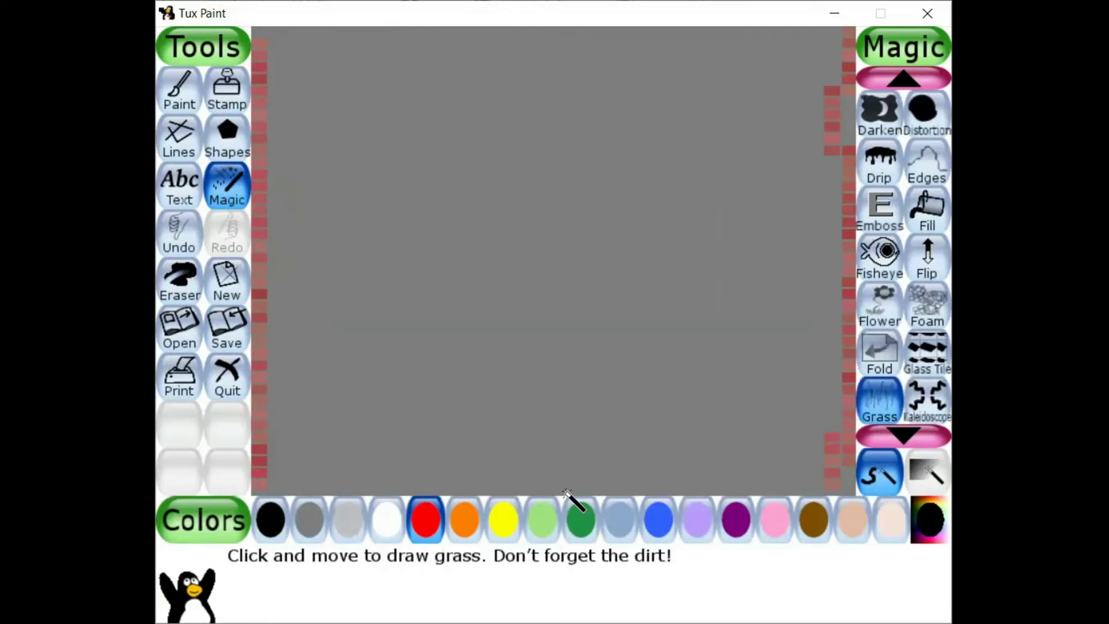
click(577, 520)
mouse_move(396, 463)
mouse_down()
mouse_move(529, 438)
mouse_move(775, 439)
mouse_up()
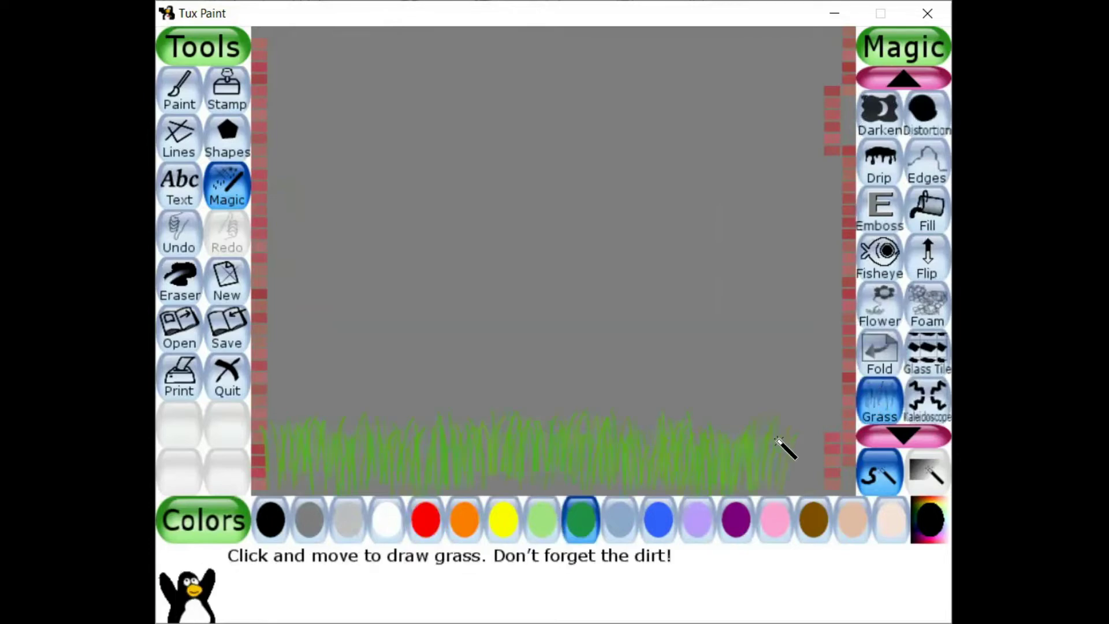
drag(326, 379, 800, 361)
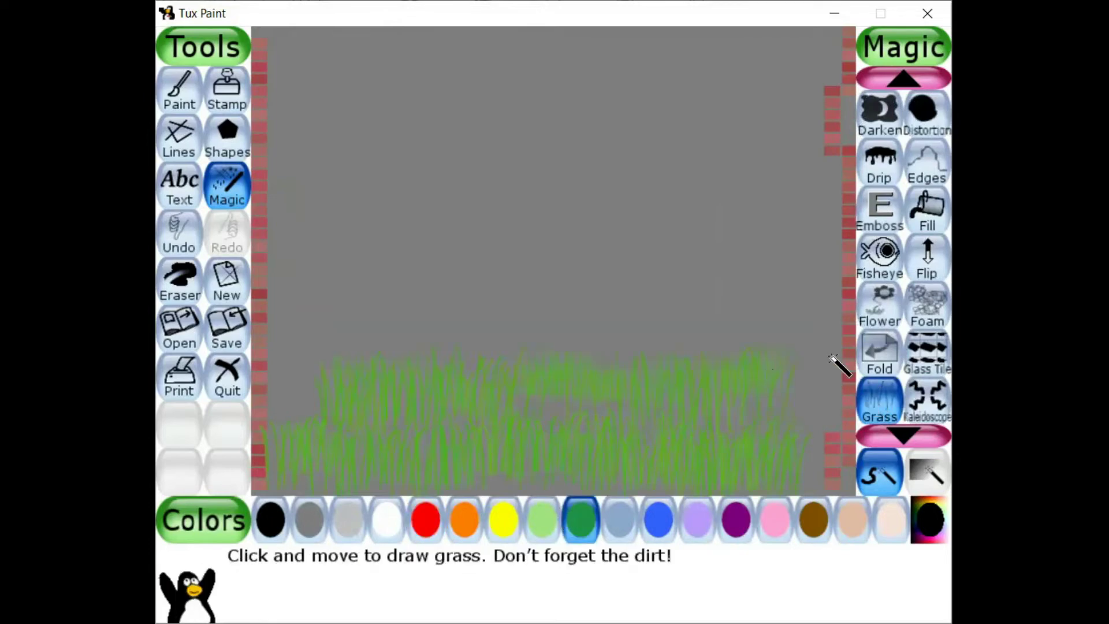
Draw six red flowers with tall stalks rising out of the grass using the Flower effect
click(874, 312)
click(428, 522)
mouse_move(444, 456)
mouse_down()
mouse_move(460, 277)
mouse_move(442, 171)
mouse_up()
drag(522, 413, 496, 212)
mouse_move(574, 407)
mouse_down()
mouse_move(544, 303)
mouse_move(549, 208)
mouse_up()
drag(670, 393, 685, 241)
drag(762, 386, 776, 232)
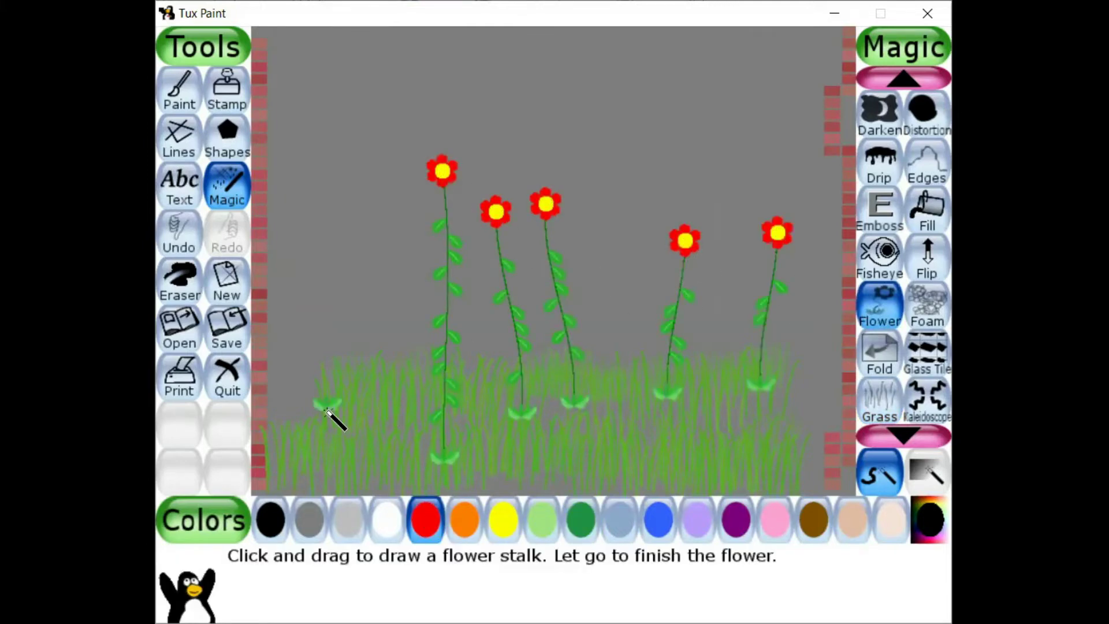
drag(325, 407, 312, 207)
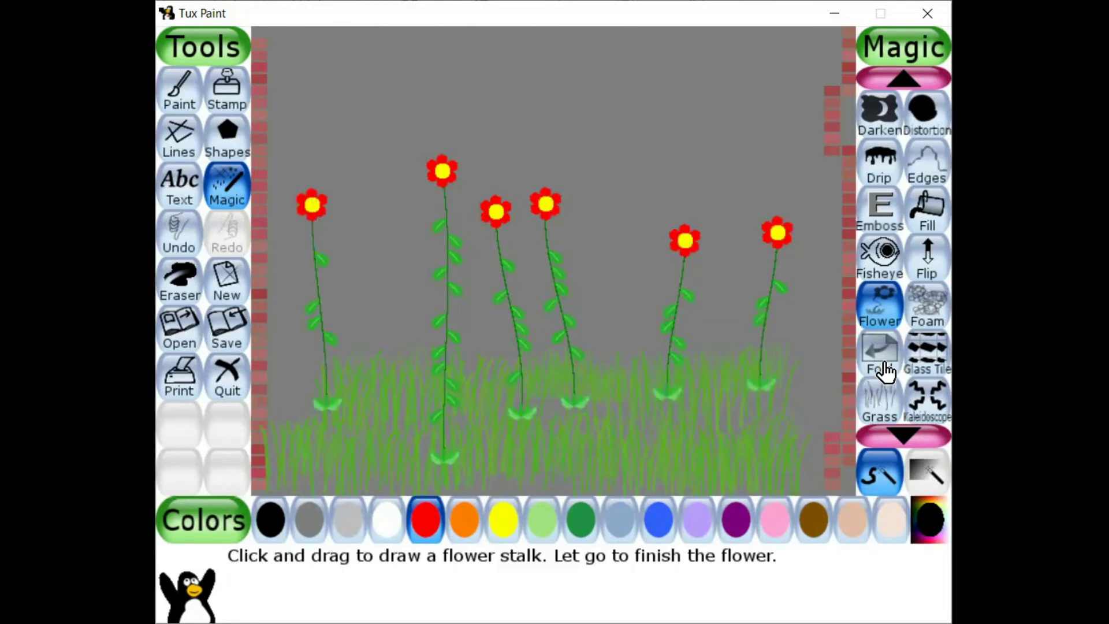
Scatter eleven raindrops across the sky above the flowers with the Rain effect
scroll(899, 356, down, 2)
scroll(899, 356, down, 1)
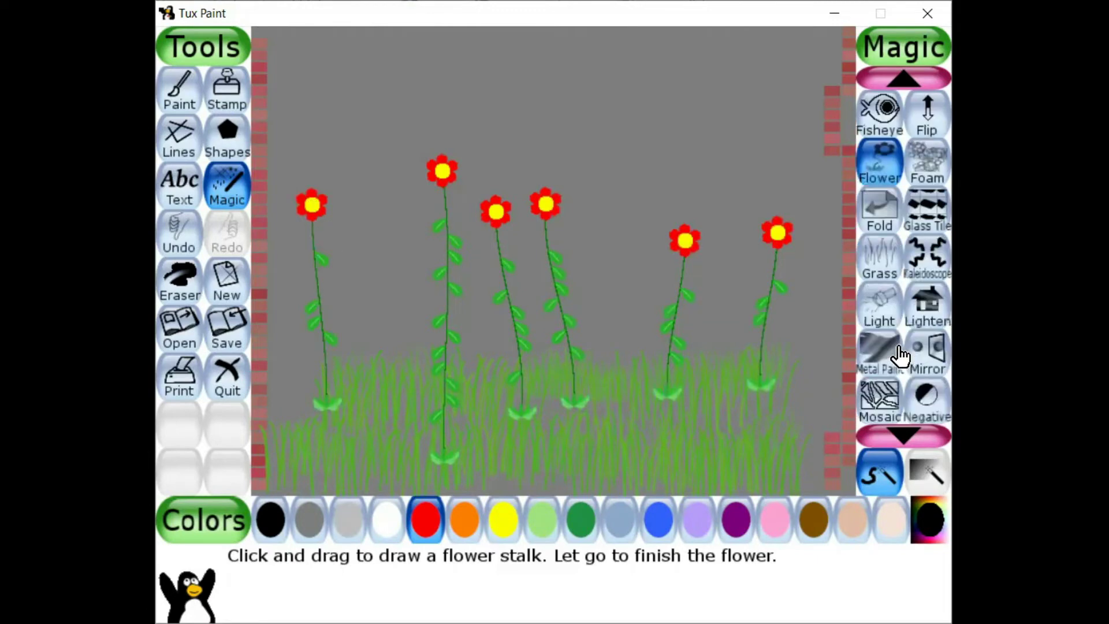
scroll(916, 350, down, 2)
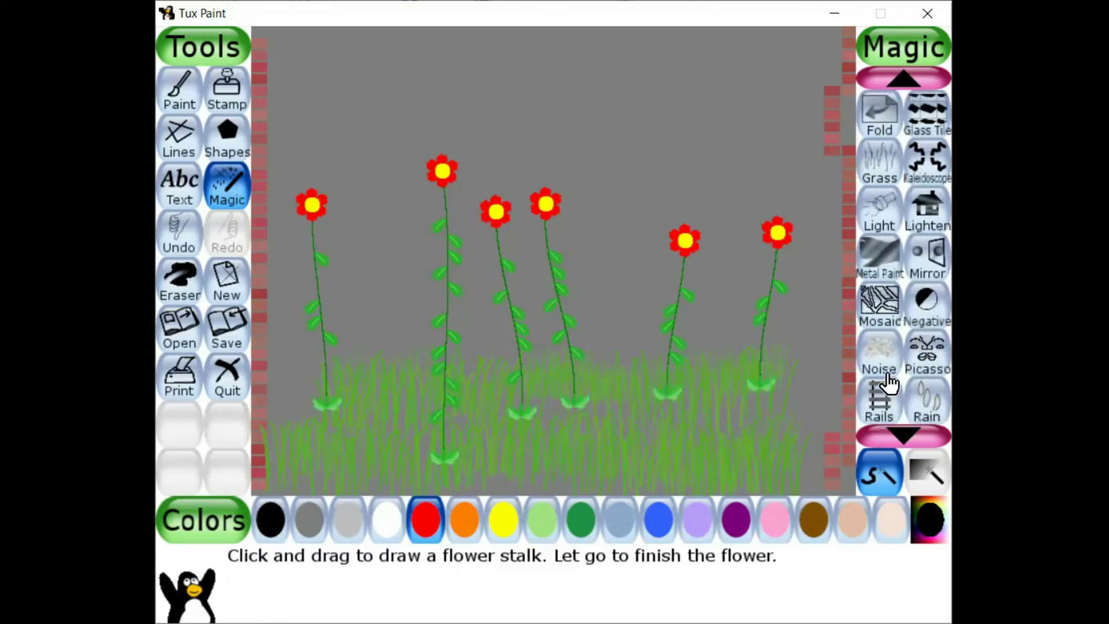
click(924, 404)
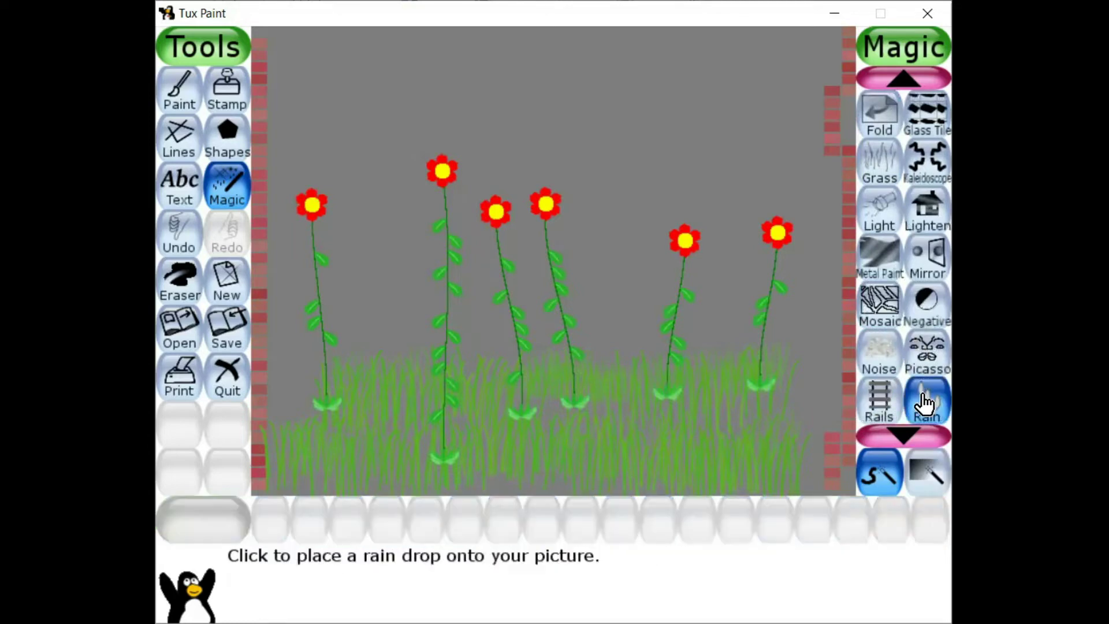
click(391, 152)
click(600, 114)
click(434, 86)
click(512, 117)
click(529, 77)
click(665, 93)
click(647, 146)
click(669, 157)
click(738, 94)
click(633, 61)
click(749, 137)
Draw a large Real Rainbow arching over the flowers, from the leftmost flower's stalk to above the rightmost flower
scroll(921, 381, down, 1)
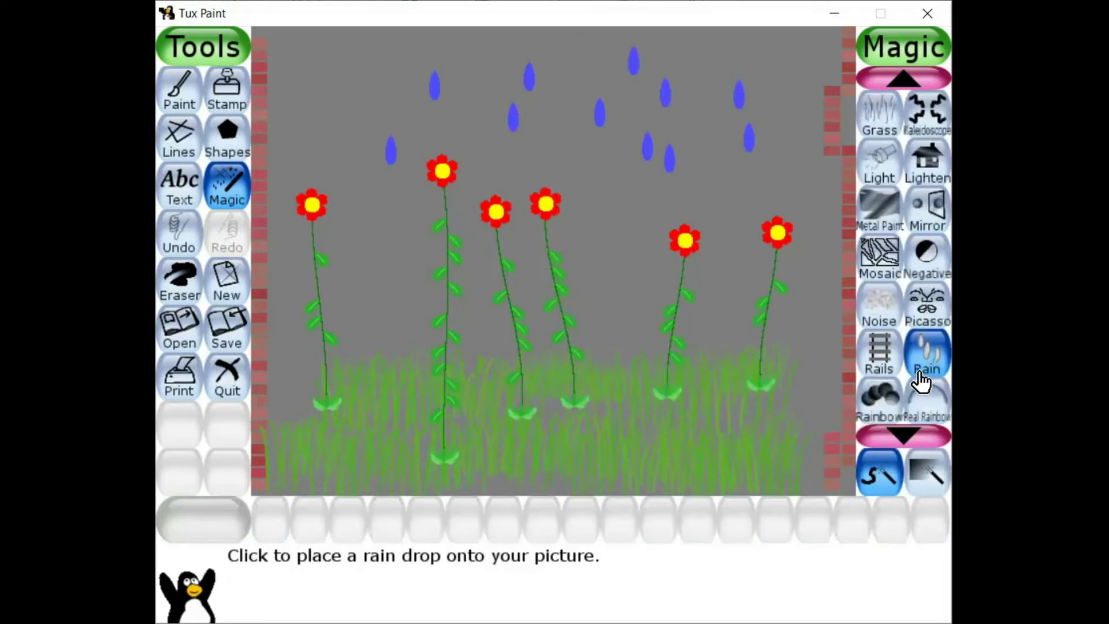
scroll(921, 381, down, 1)
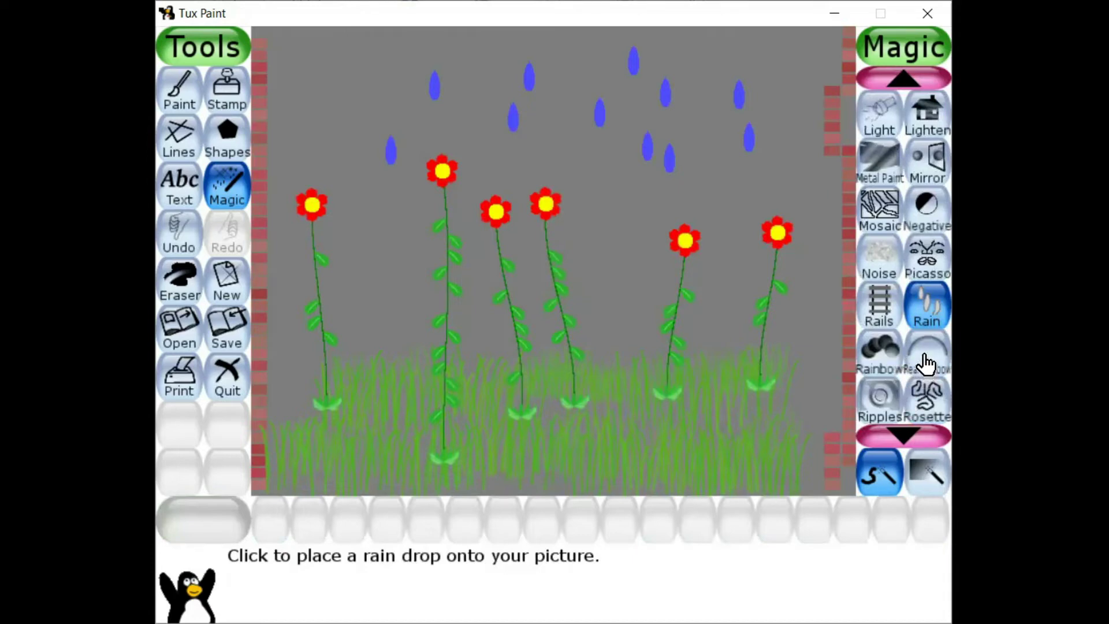
click(925, 362)
drag(341, 292, 797, 189)
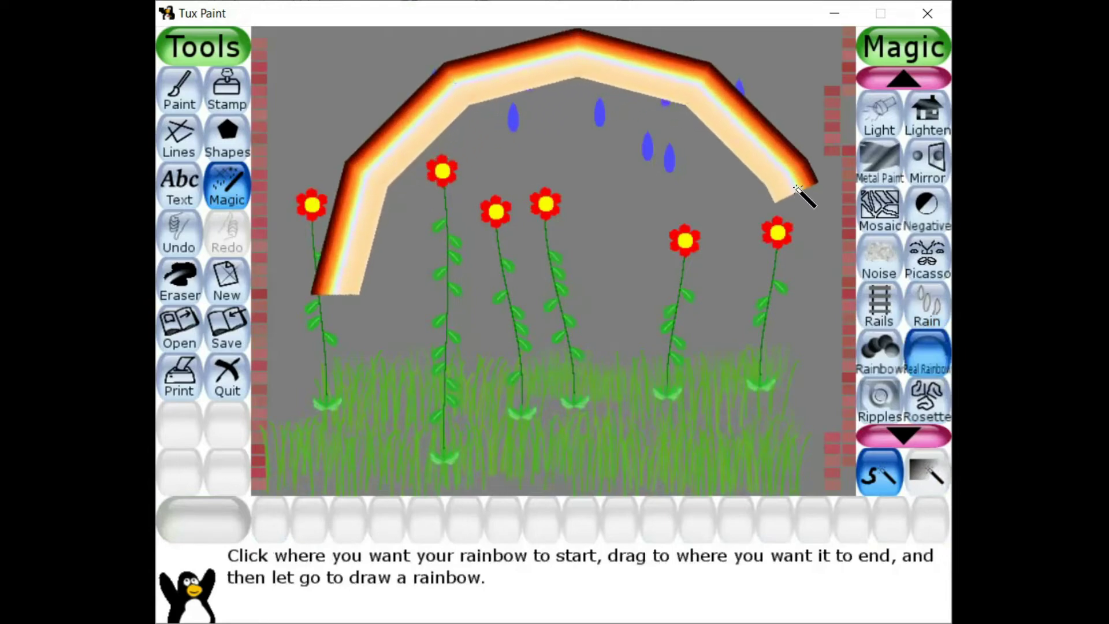
drag(797, 188, 797, 189)
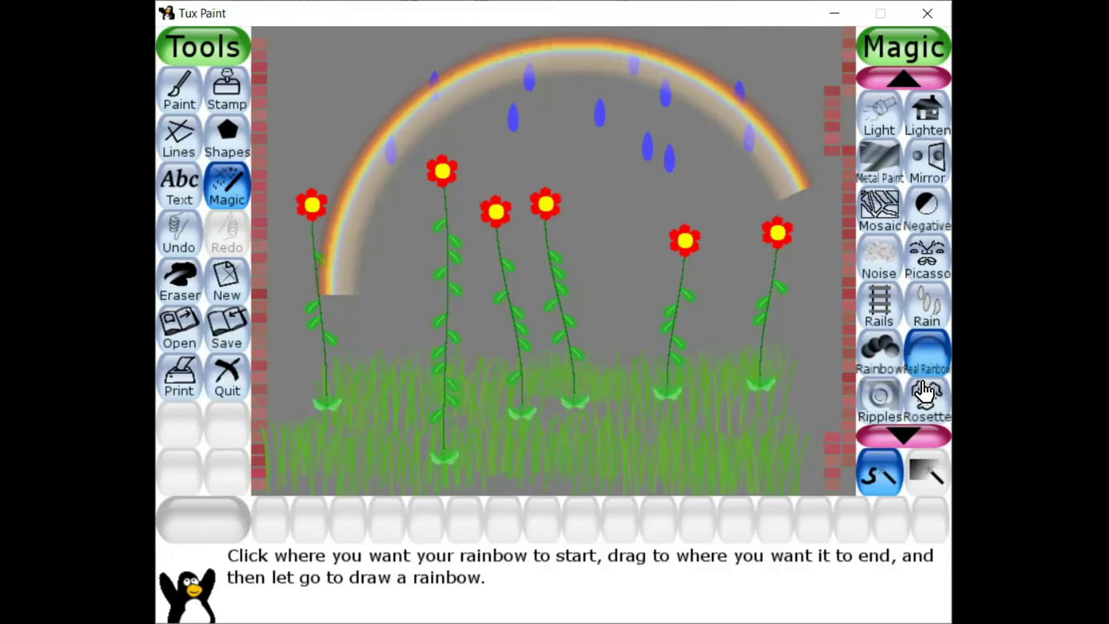
Try the Rainbow effect with an arched stroke across the flower stalks, and undo it
click(879, 365)
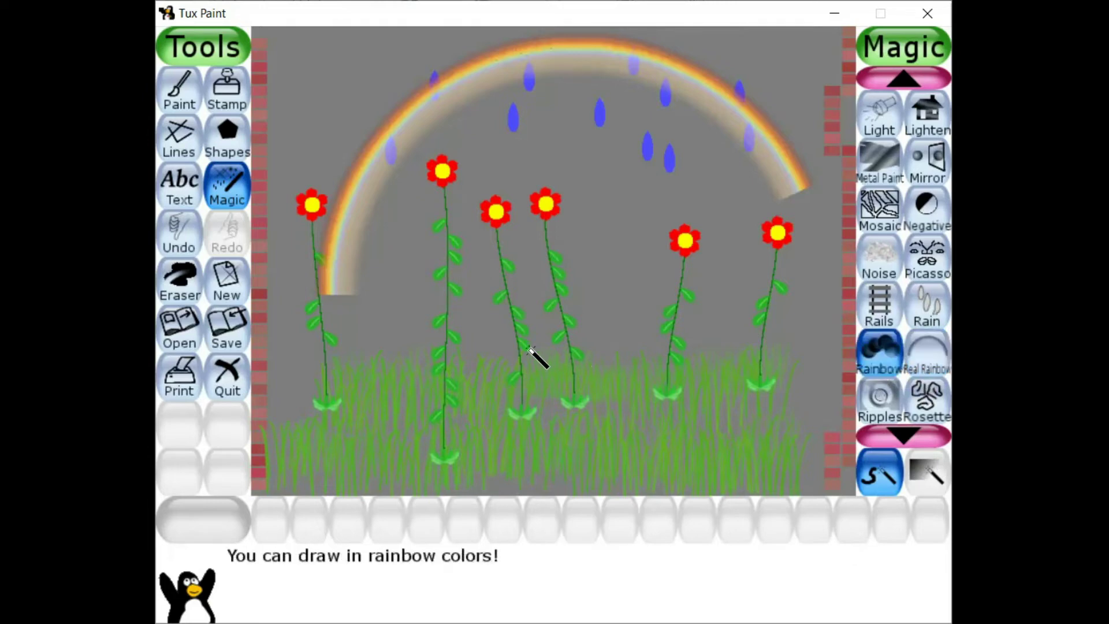
mouse_move(411, 346)
mouse_down()
mouse_move(563, 254)
mouse_move(720, 287)
mouse_move(761, 325)
mouse_up()
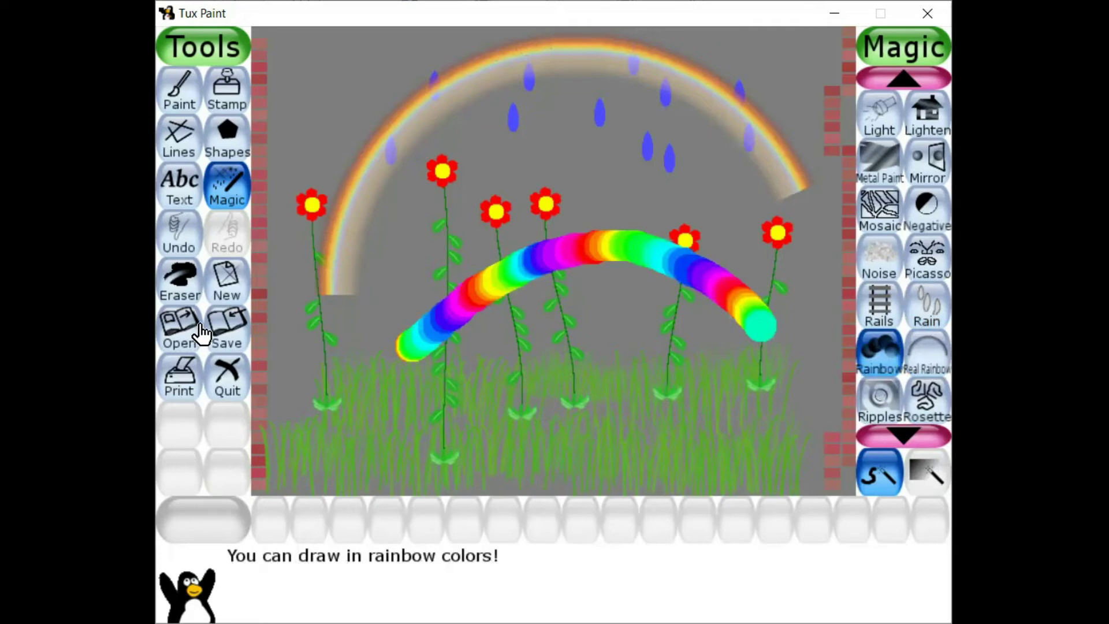
key(ctrl+z)
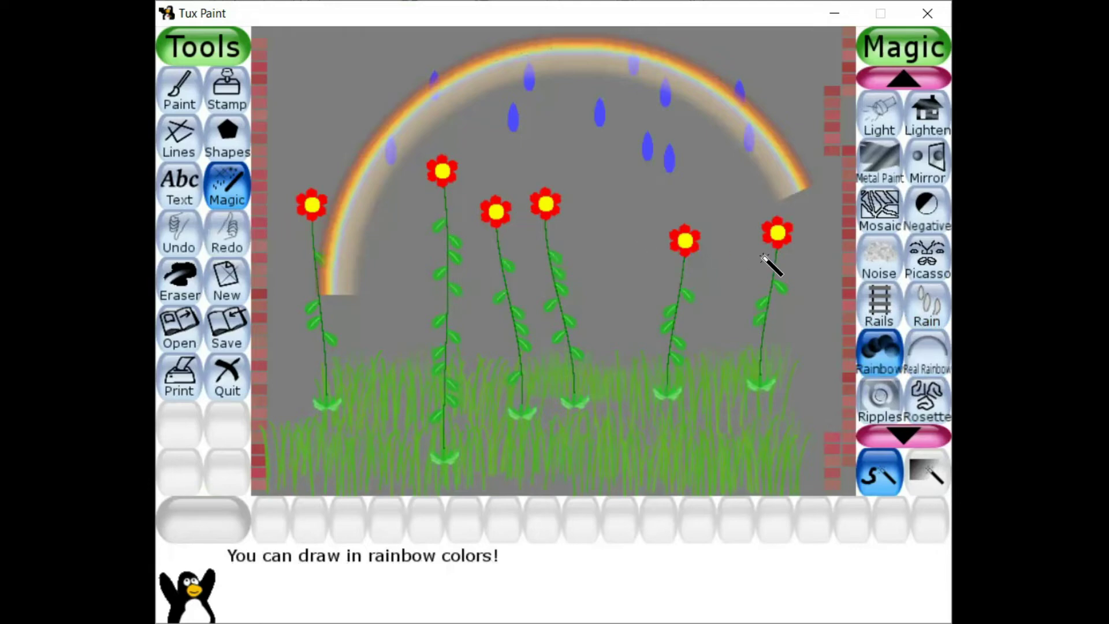
Cover the entire picture with snowballs using the Snow Ball effect
scroll(887, 347, down, 2)
scroll(892, 346, down, 2)
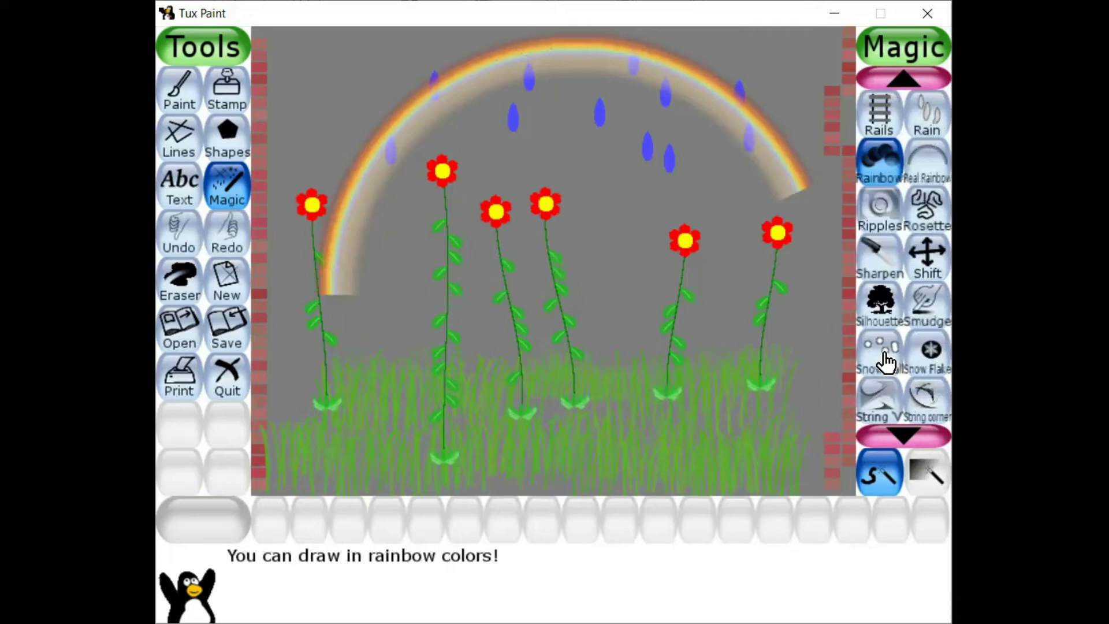
click(886, 362)
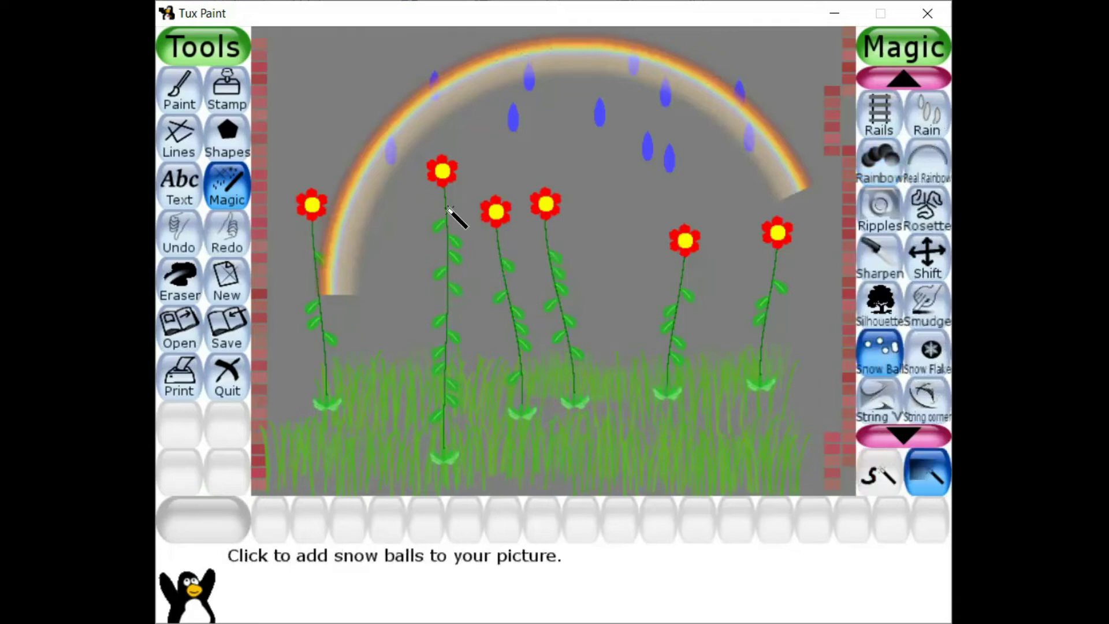
click(442, 237)
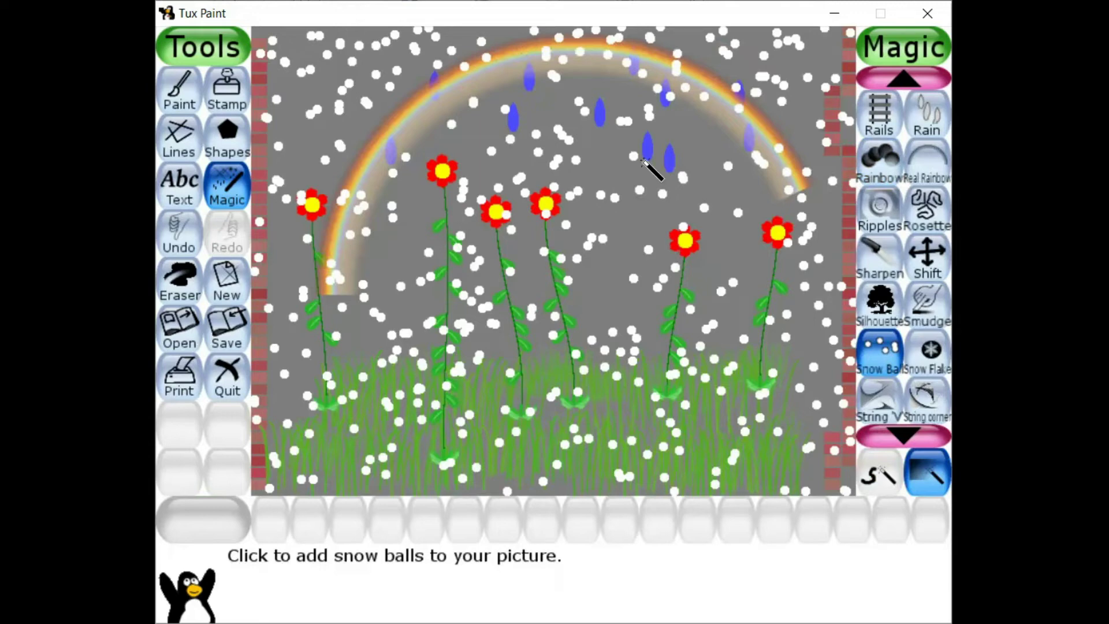
Undo the snowballs and cover the entire picture with snowflakes using the Snow Flake effect
click(927, 368)
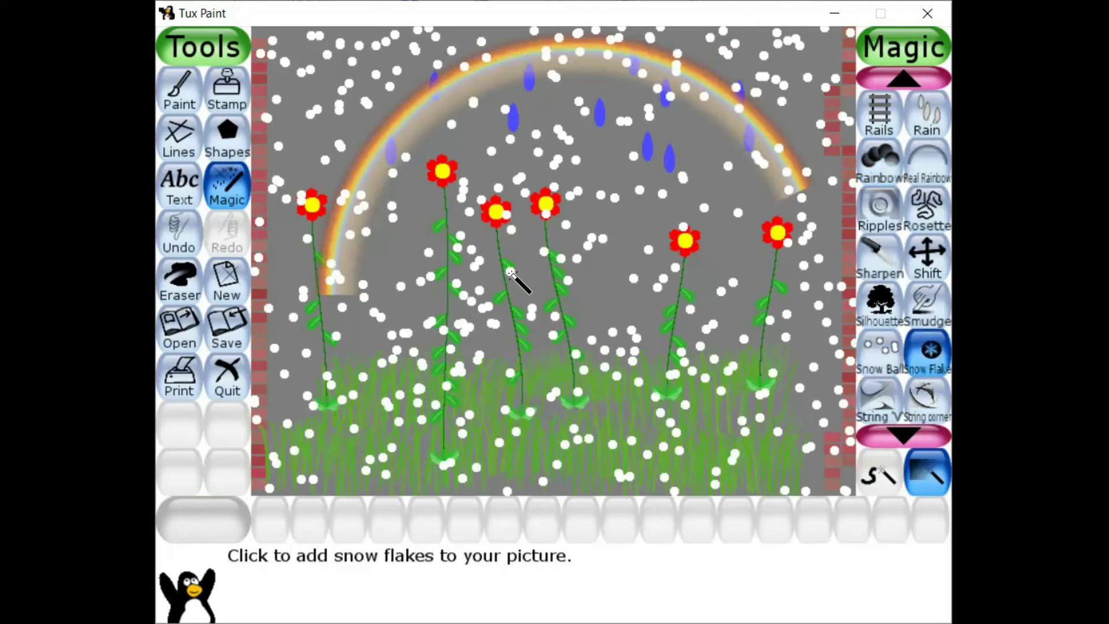
key(ctrl+z)
click(511, 273)
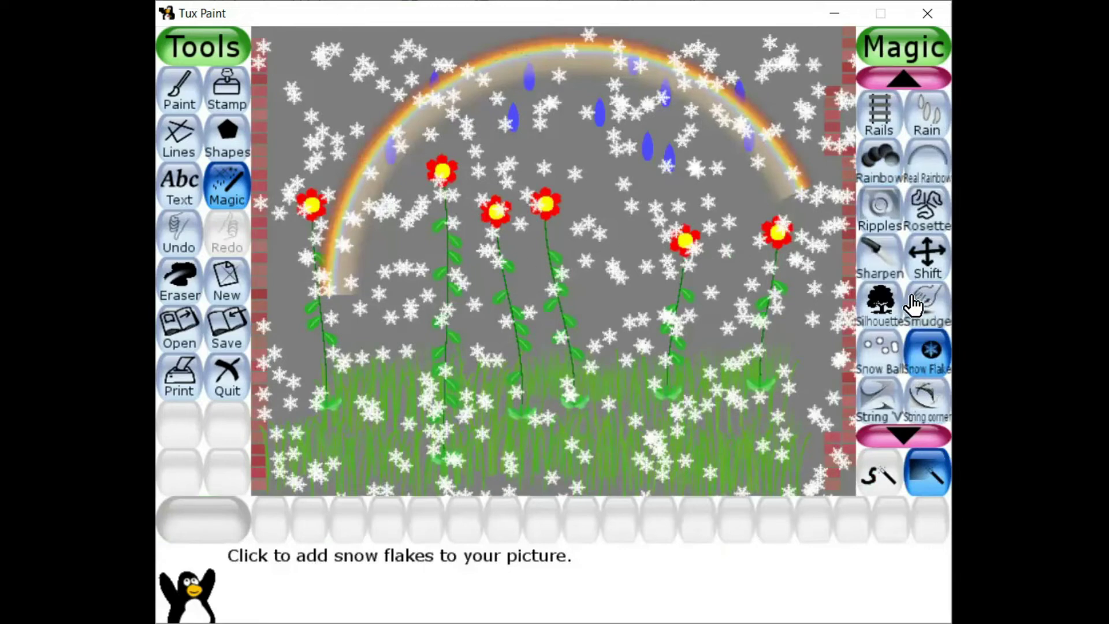
Undo the snowflakes covering the picture
scroll(911, 305, down, 2)
scroll(909, 302, down, 2)
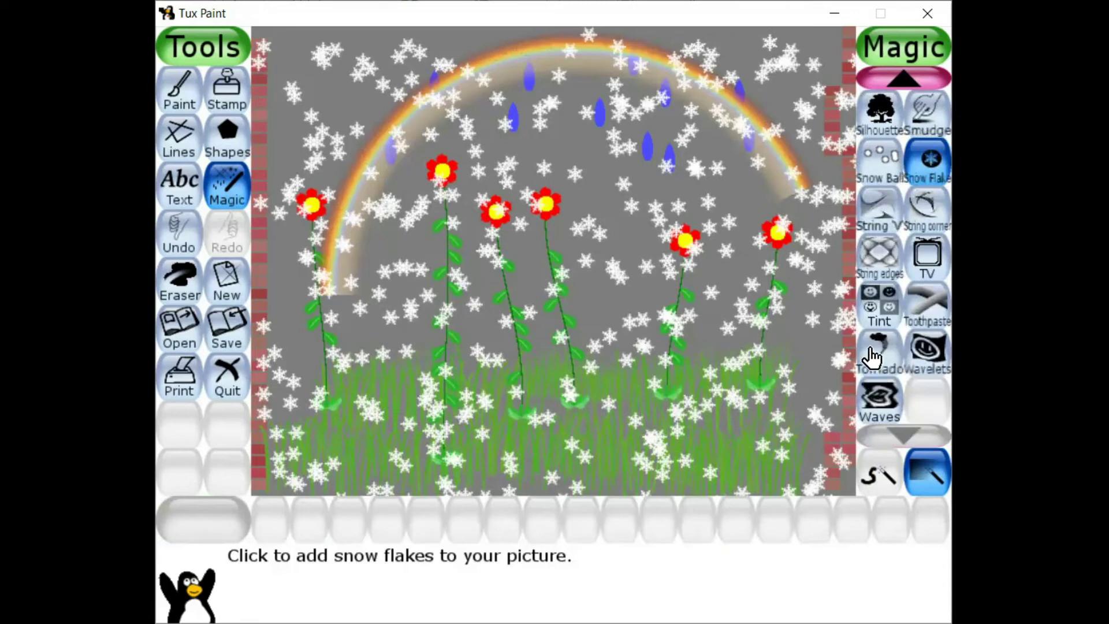
key(ctrl+z)
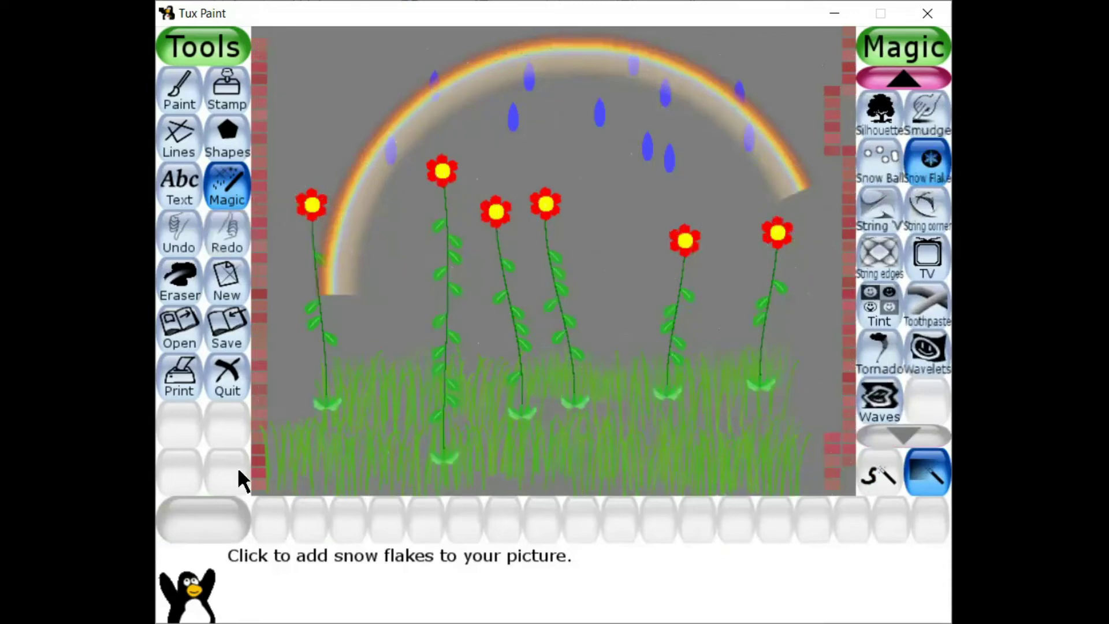
Try covering the entire picture with snowflakes again, undo them, and switch to the Tornado effect
click(388, 294)
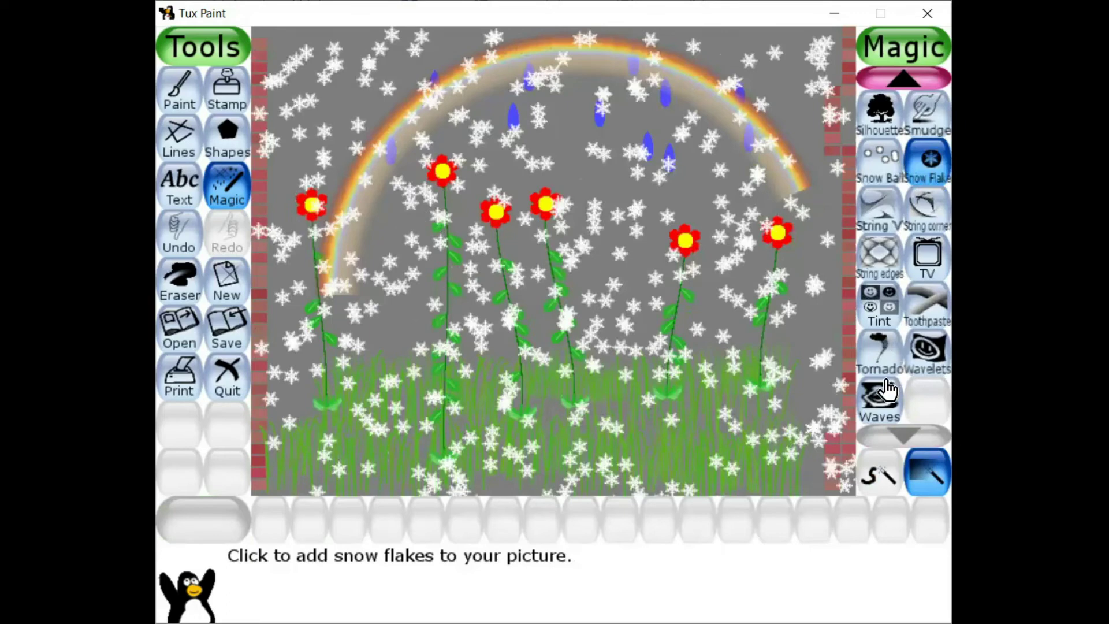
click(878, 353)
key(ctrl+z)
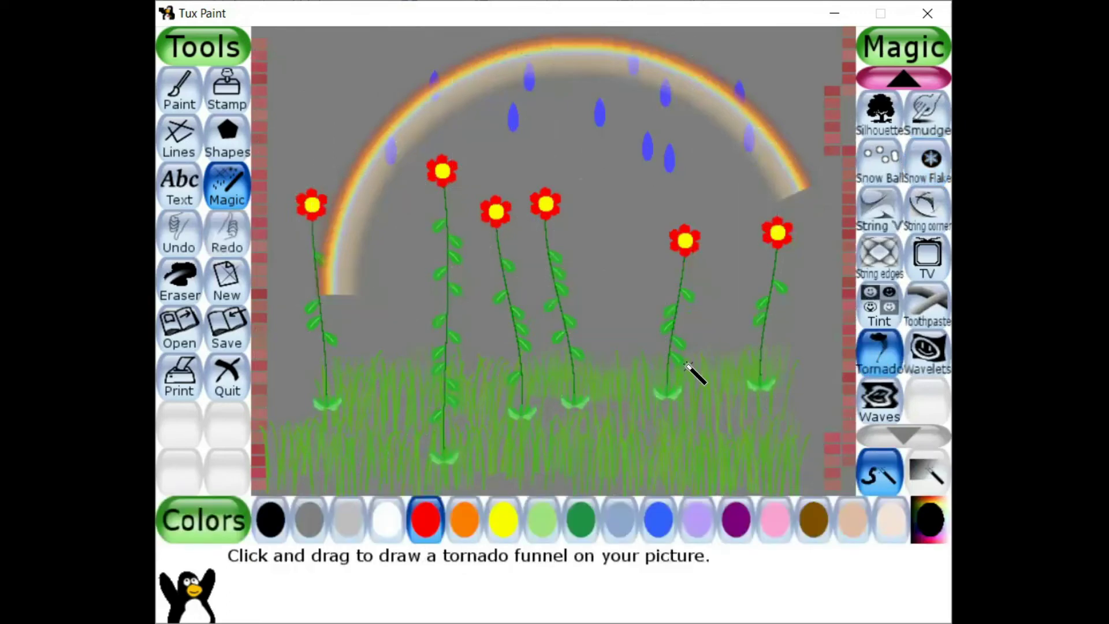
Draw four red tornado funnels of different heights among the flowers, with their clouds along the rainbow
drag(422, 337, 401, 129)
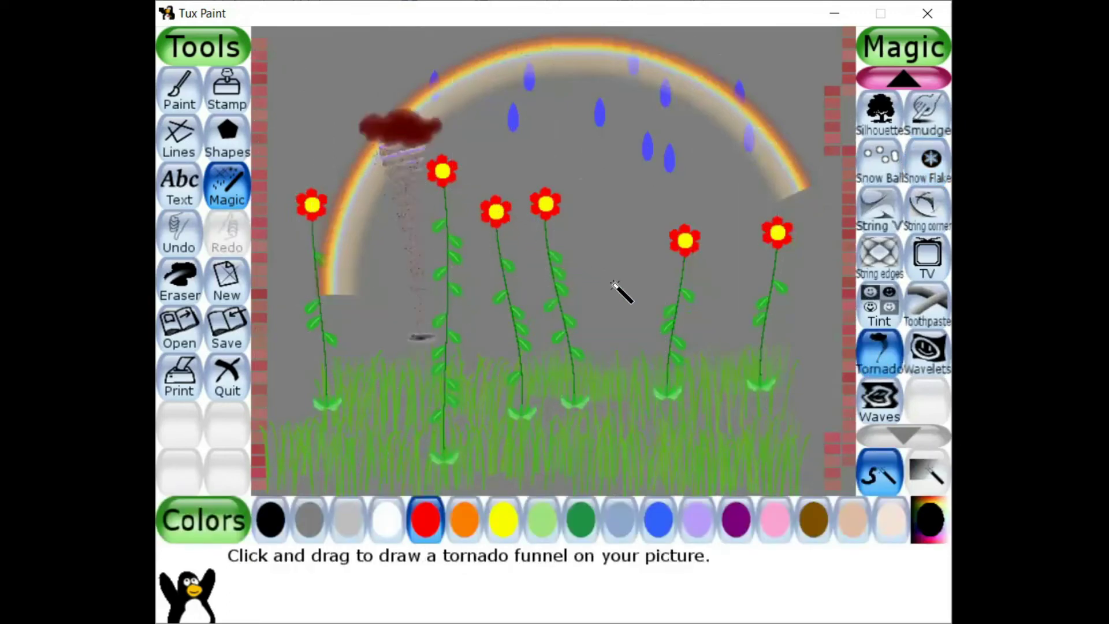
drag(620, 290, 622, 78)
mouse_move(740, 255)
mouse_down()
mouse_move(760, 124)
mouse_move(746, 72)
mouse_up()
drag(580, 199, 522, 78)
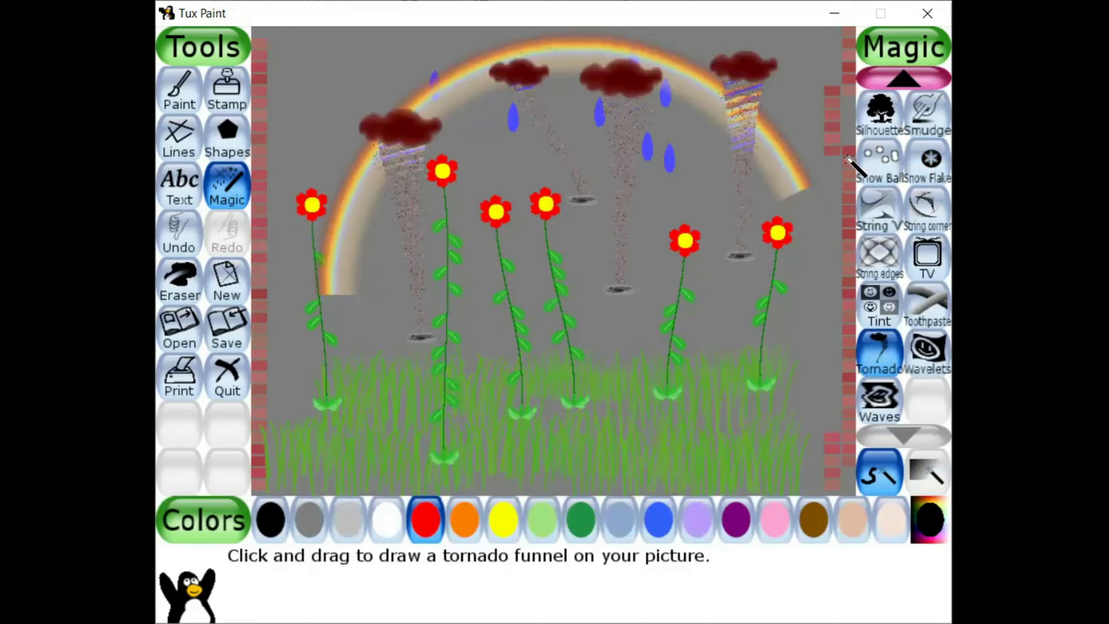
Cover the entire picture with snowballs using the Snow Ball effect, and add snowflakes over them with the Snow Flake effect
click(877, 169)
click(618, 306)
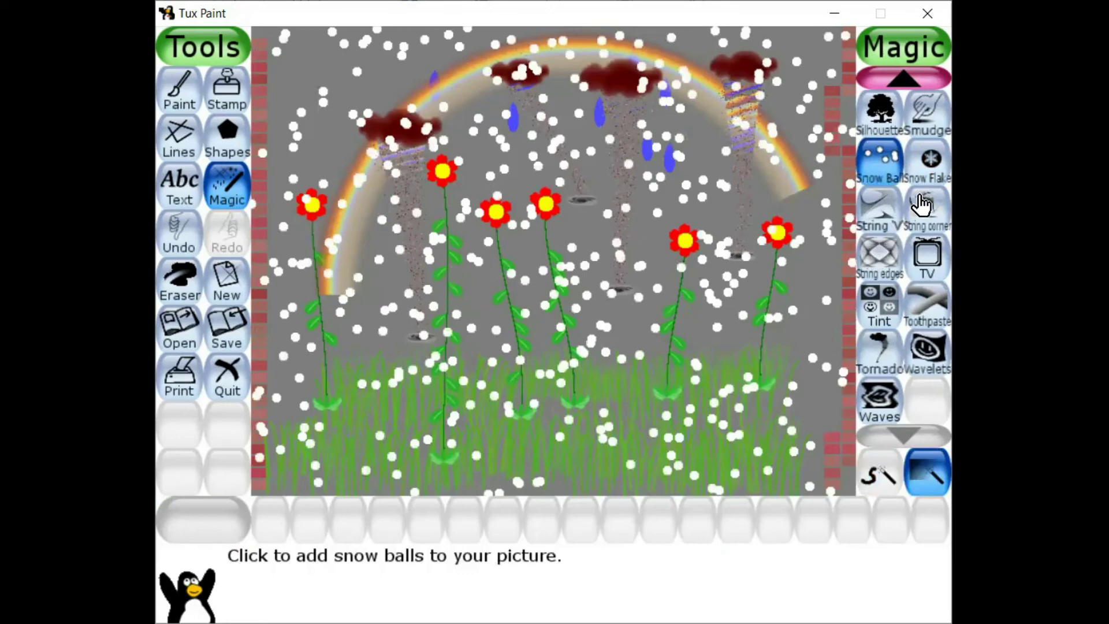
click(927, 171)
click(624, 226)
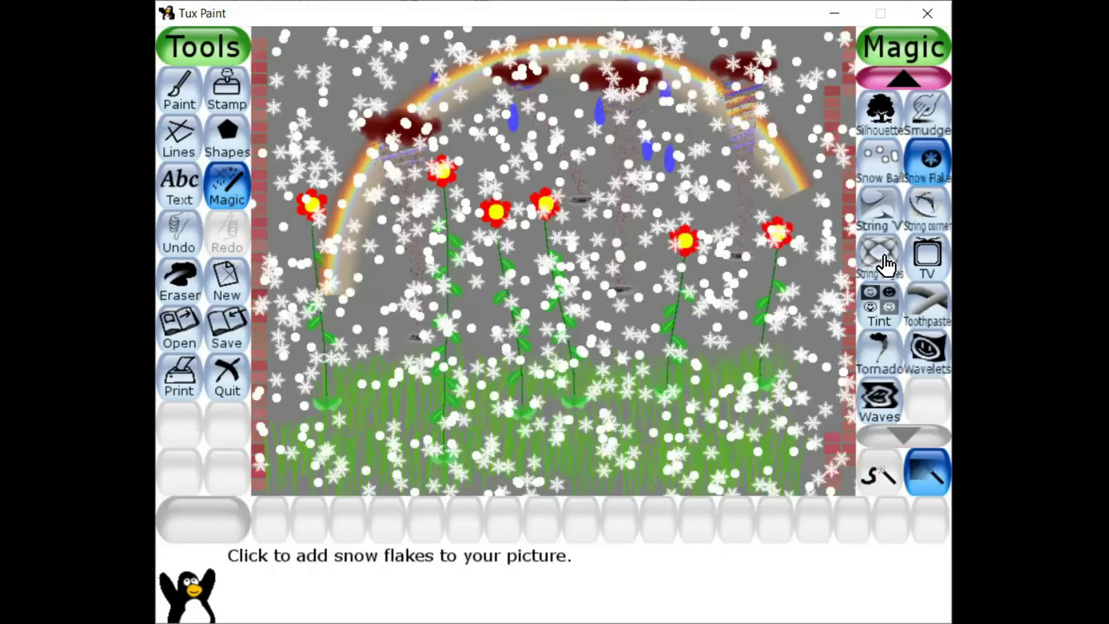
Draw a second, smaller Real Rainbow beneath the first, from the tallest flower's stalk to just above the rightmost flower
scroll(885, 265, up, 2)
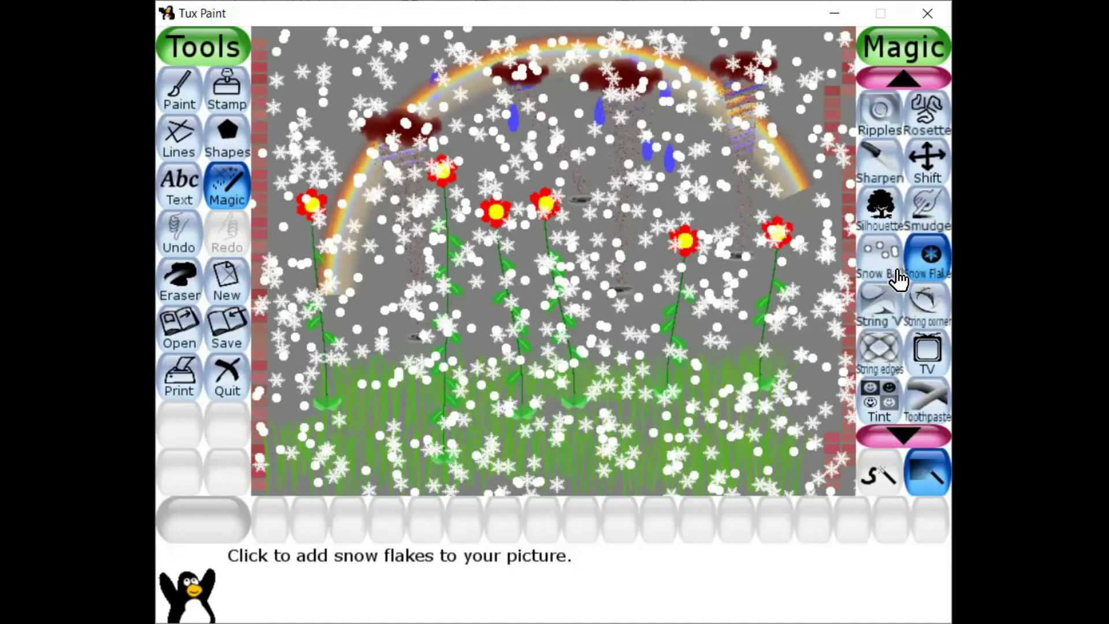
scroll(898, 280, up, 1)
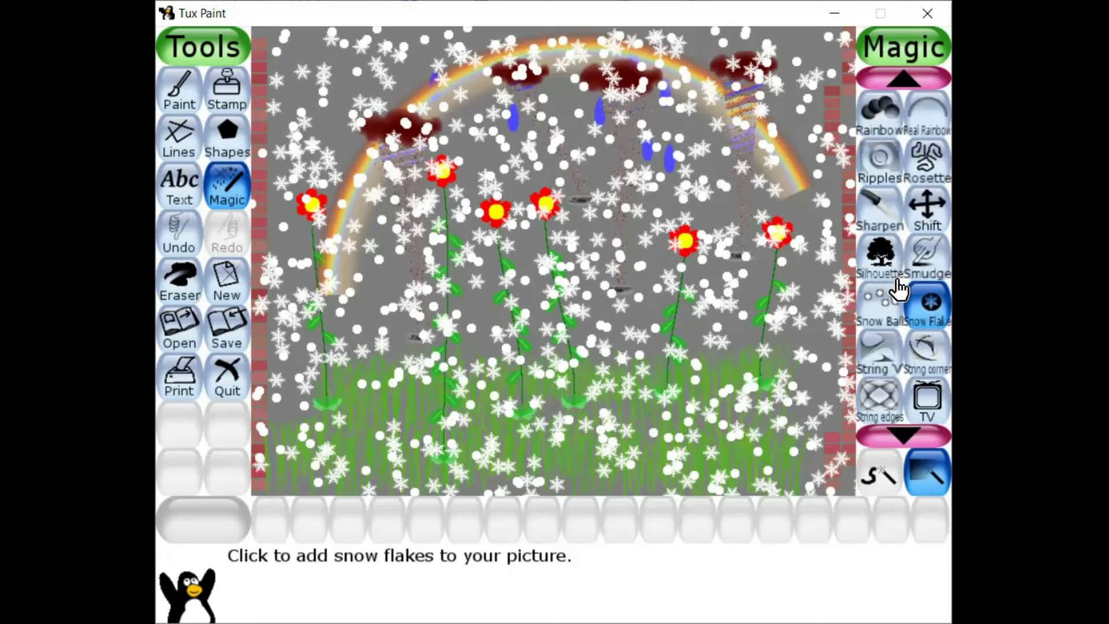
click(925, 118)
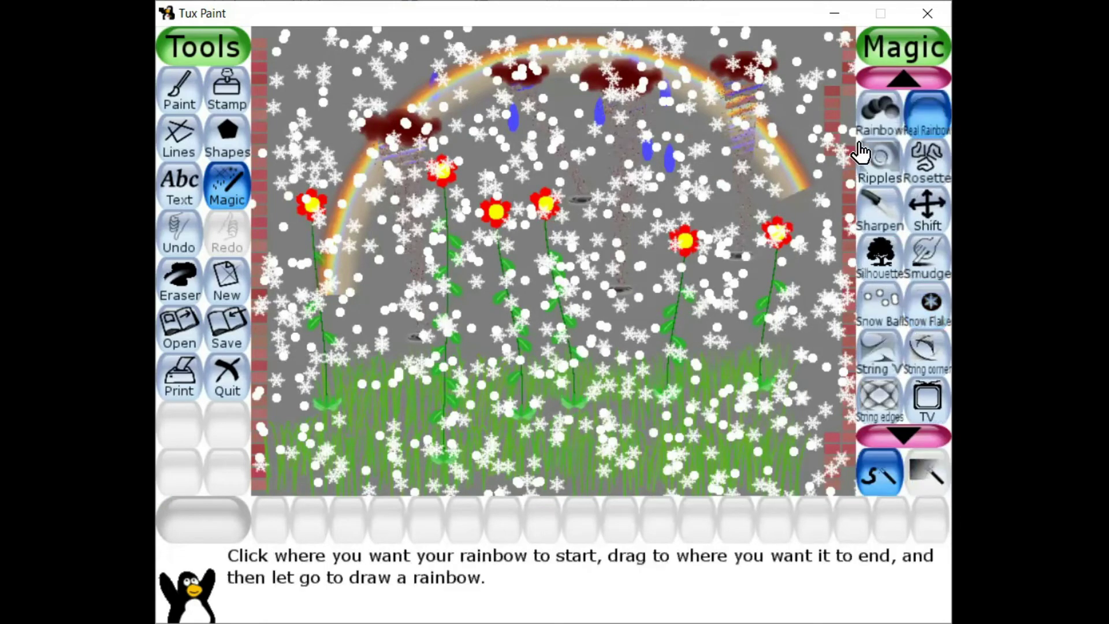
drag(444, 334, 761, 188)
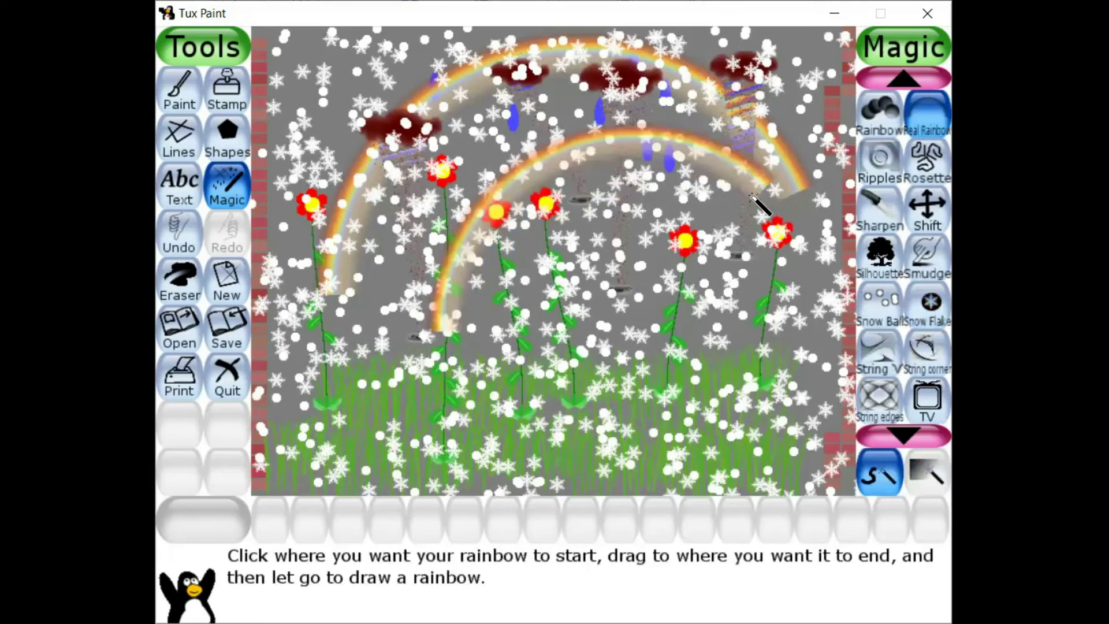